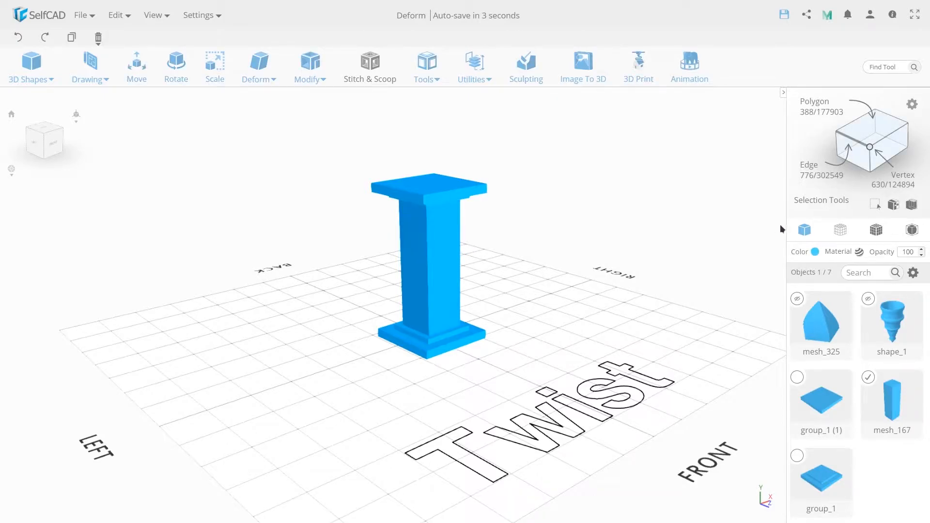
# Show mesh_326 beside the column in mesh-plus-wireframe display to compare their polygon divisions, and hide mesh_326 again
pyautogui.click(876, 230)
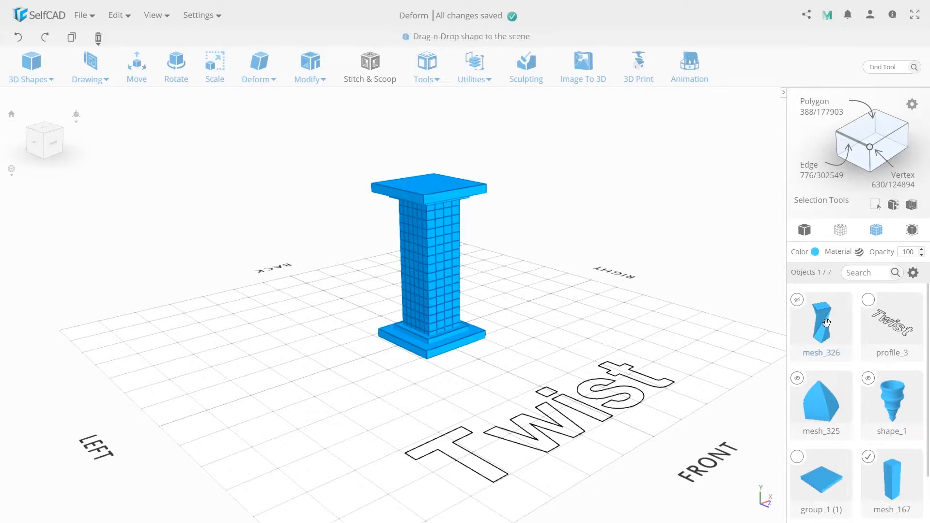
pyautogui.click(797, 300)
pyautogui.moveTo(678, 259)
pyautogui.mouseDown()
pyautogui.moveTo(561, 270)
pyautogui.moveTo(254, 270)
pyautogui.moveTo(399, 254)
pyautogui.moveTo(652, 245)
pyautogui.moveTo(676, 253)
pyautogui.moveTo(665, 247)
pyautogui.mouseUp()
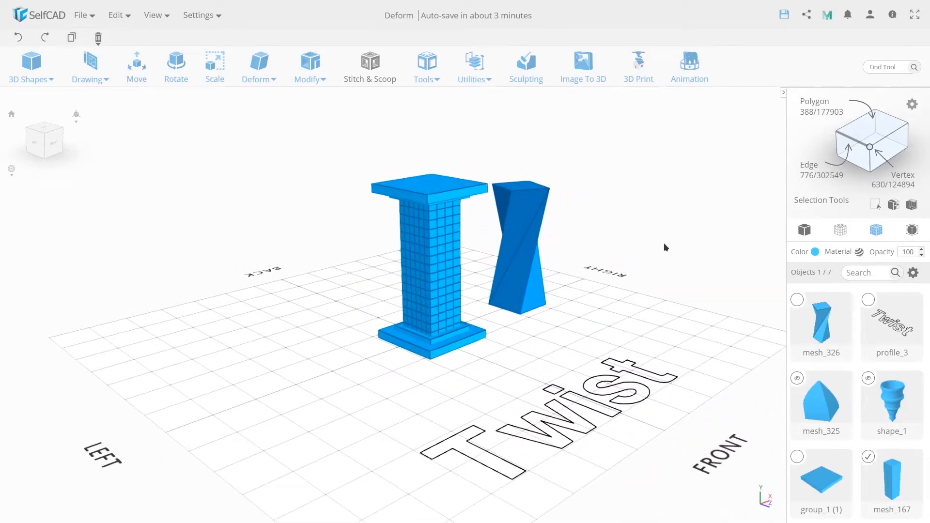
pyautogui.click(537, 342)
pyautogui.click(797, 299)
pyautogui.click(913, 272)
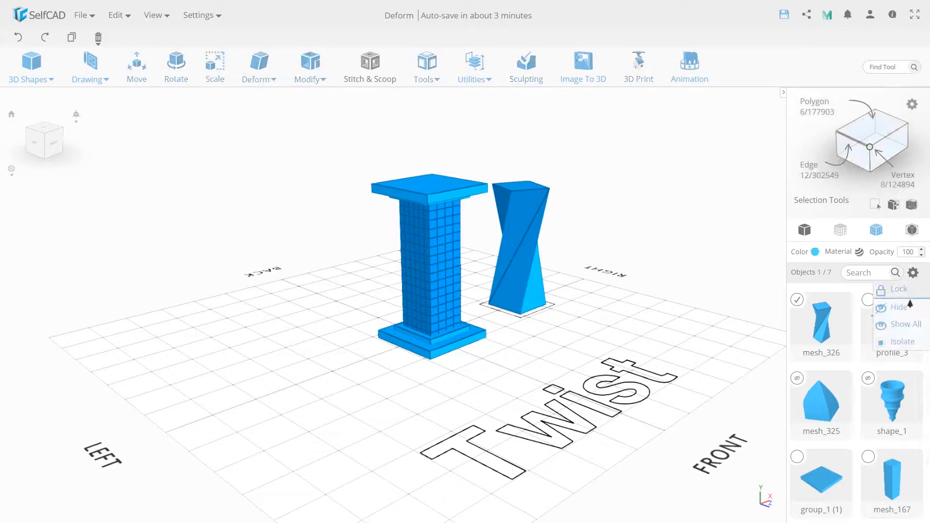
pyautogui.click(900, 307)
# Select the column's shaft, return to solid mesh display and twist the shaft freehand around the Y axis
pyautogui.click(447, 281)
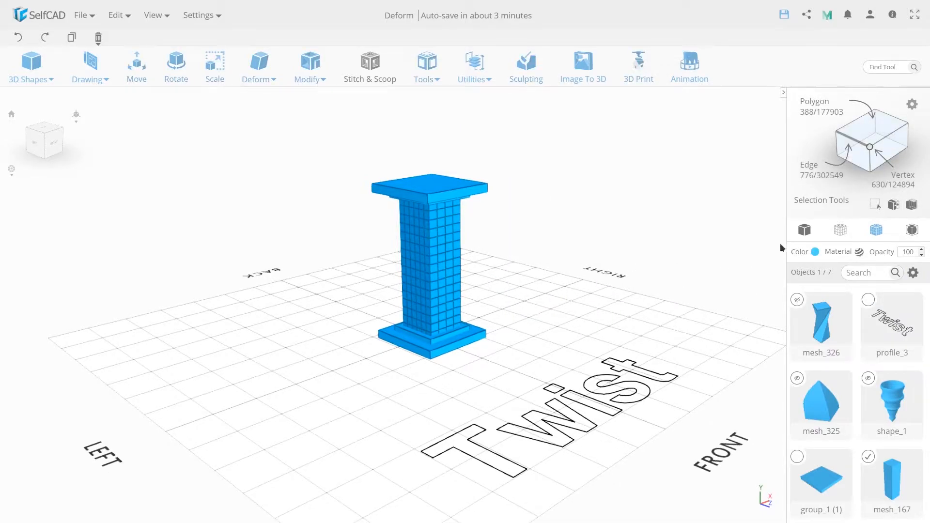
pyautogui.click(804, 229)
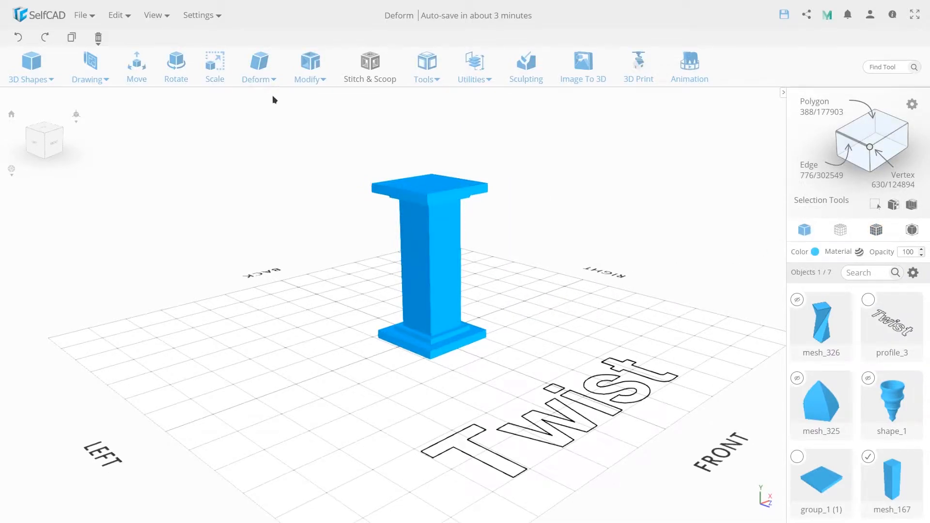
pyautogui.click(259, 68)
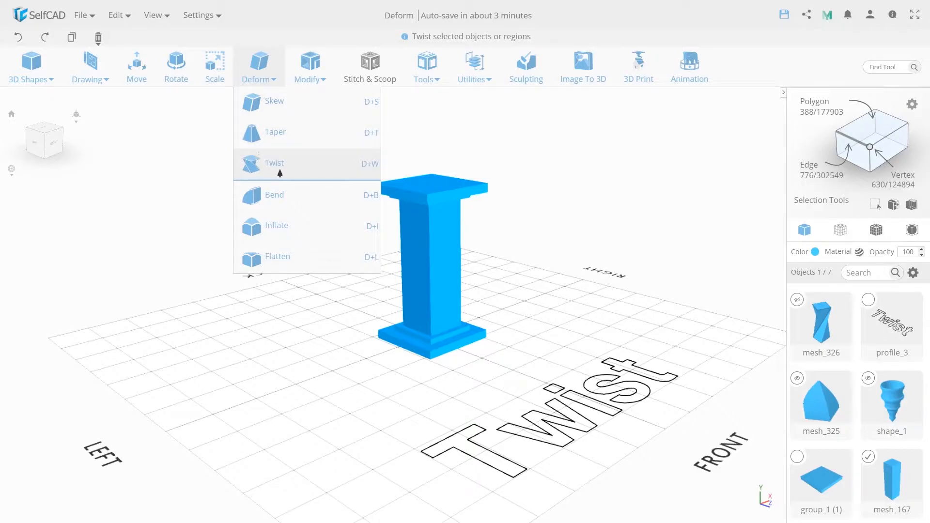
pyautogui.click(282, 169)
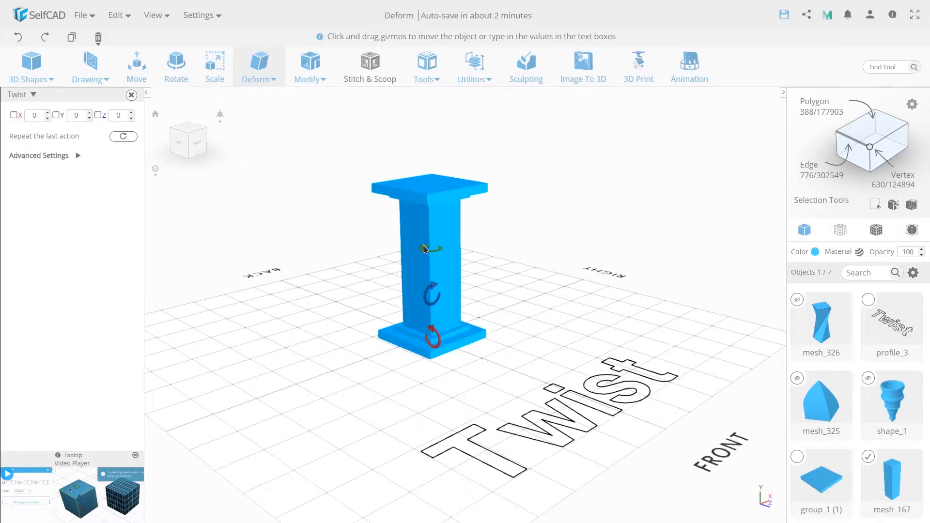
pyautogui.moveTo(424, 250); pyautogui.dragTo(325, 274)
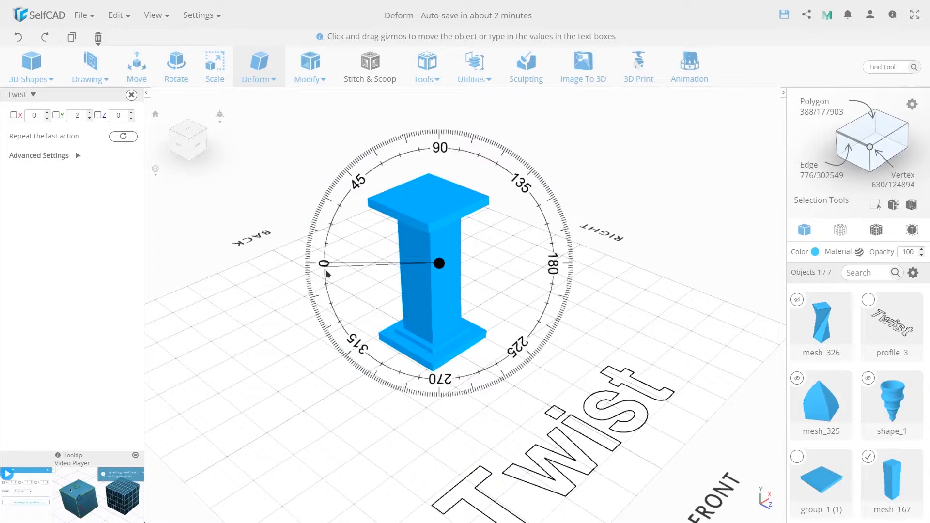
pyautogui.moveTo(330, 269); pyautogui.dragTo(513, 238)
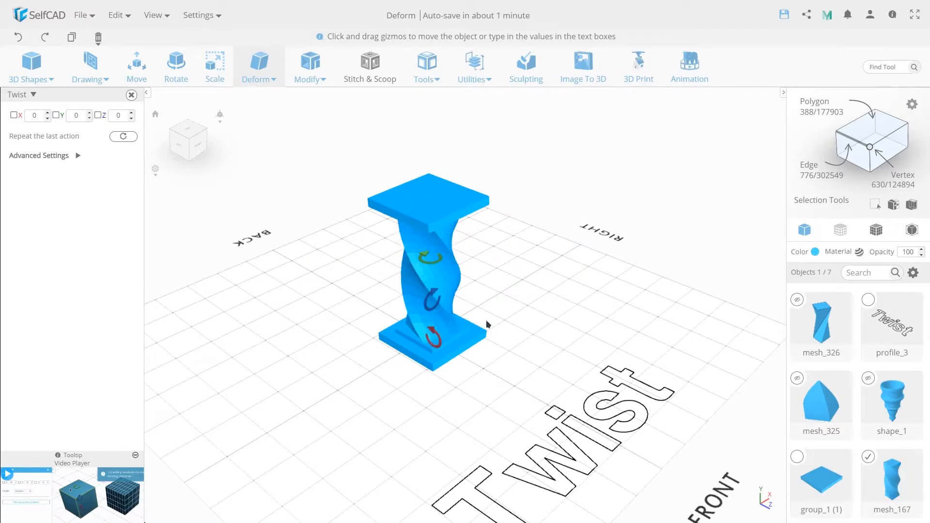
# Compare the twisted shaft's wireframe with an unhidden mesh_326, and hide mesh_326 again
pyautogui.click(798, 301)
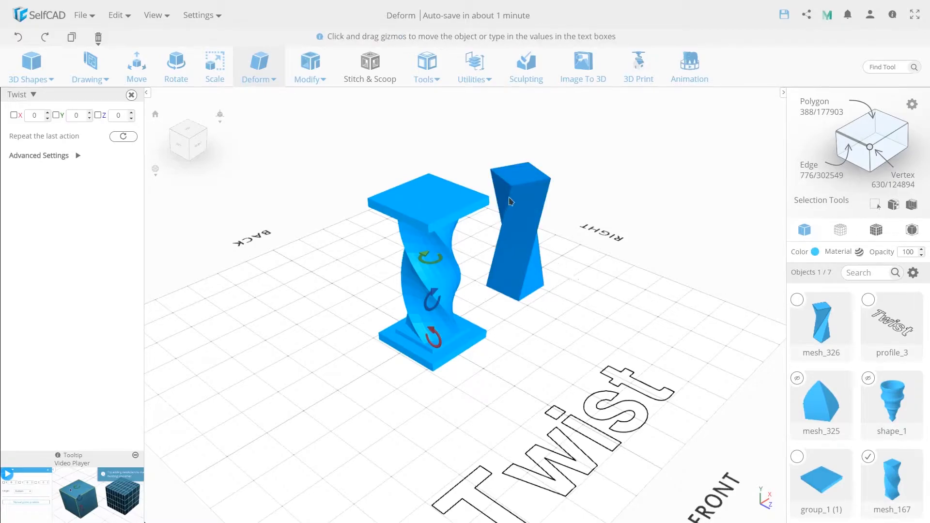
pyautogui.click(875, 230)
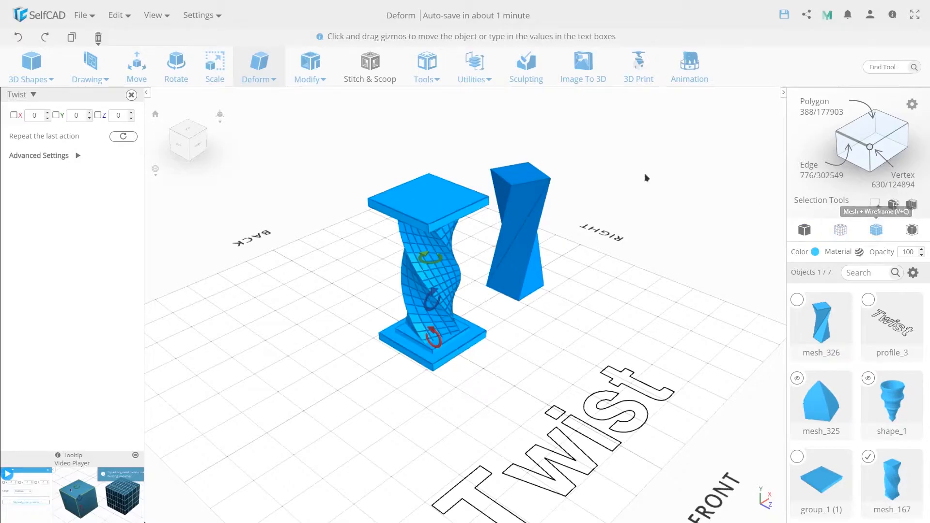
pyautogui.moveTo(614, 257); pyautogui.dragTo(579, 249)
pyautogui.click(796, 299)
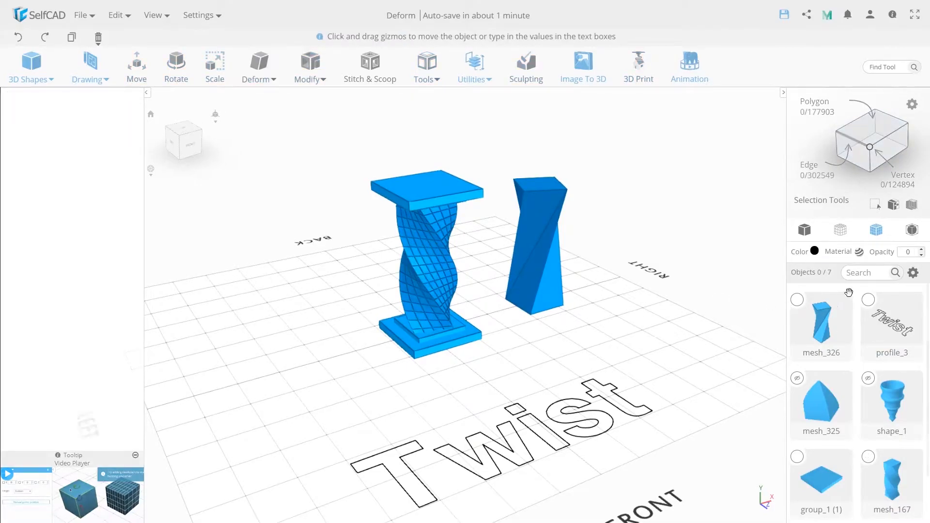
pyautogui.click(913, 273)
pyautogui.click(898, 306)
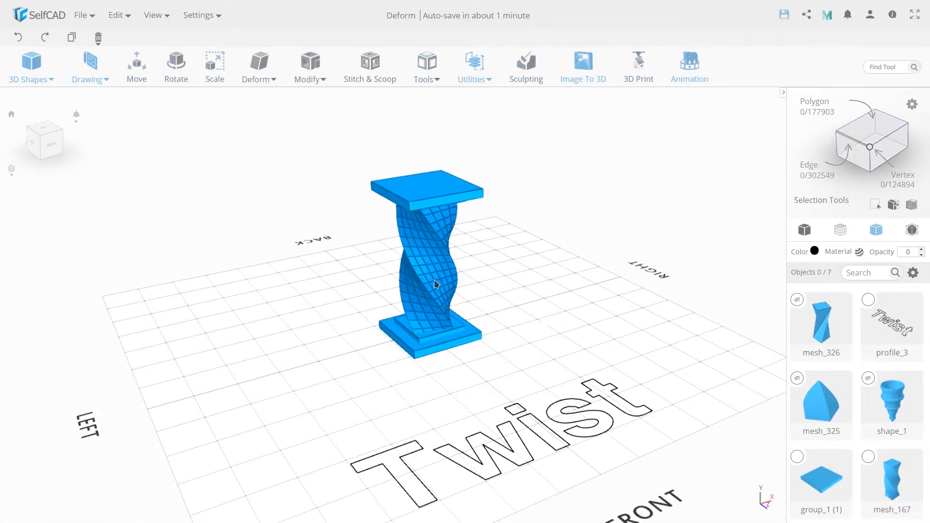
# Apply the last twist to the column's shaft two more times with the Twist tool's repeat function, and undo both repeats
pyautogui.click(441, 265)
pyautogui.click(259, 73)
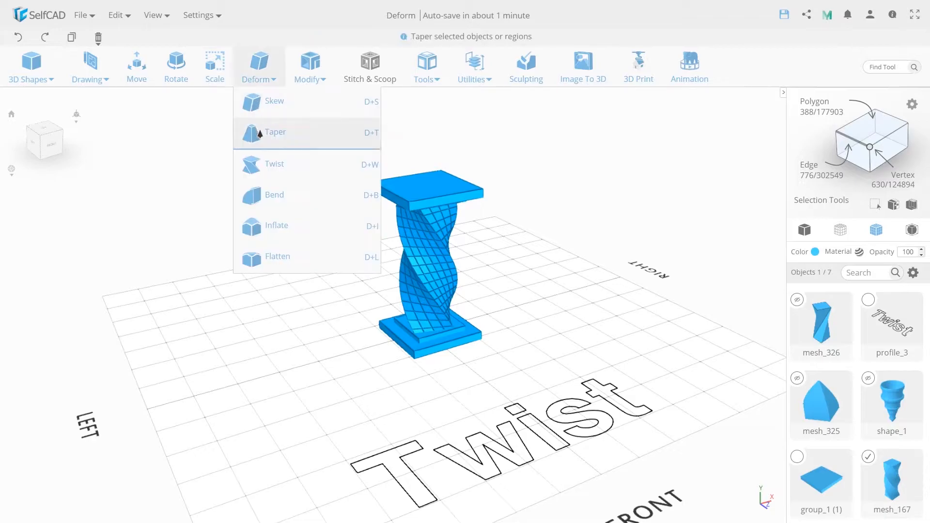
pyautogui.click(267, 163)
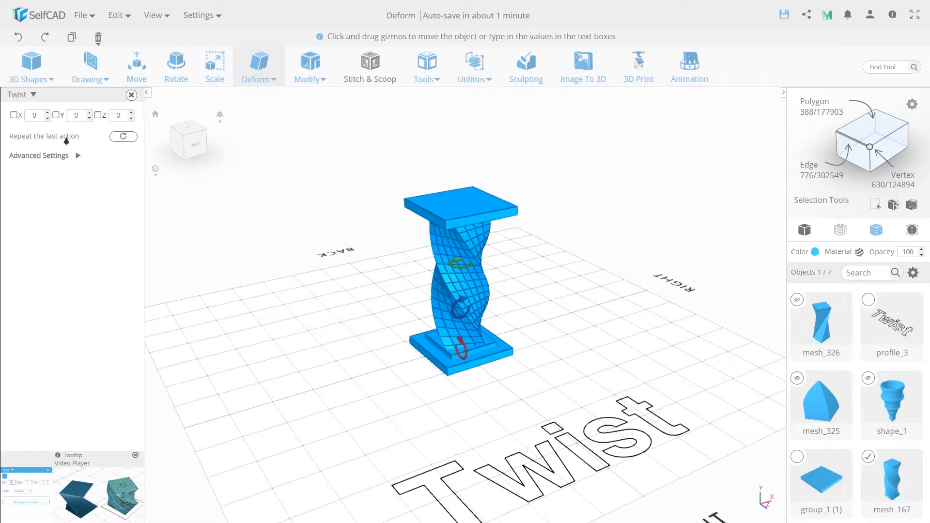
pyautogui.click(118, 139)
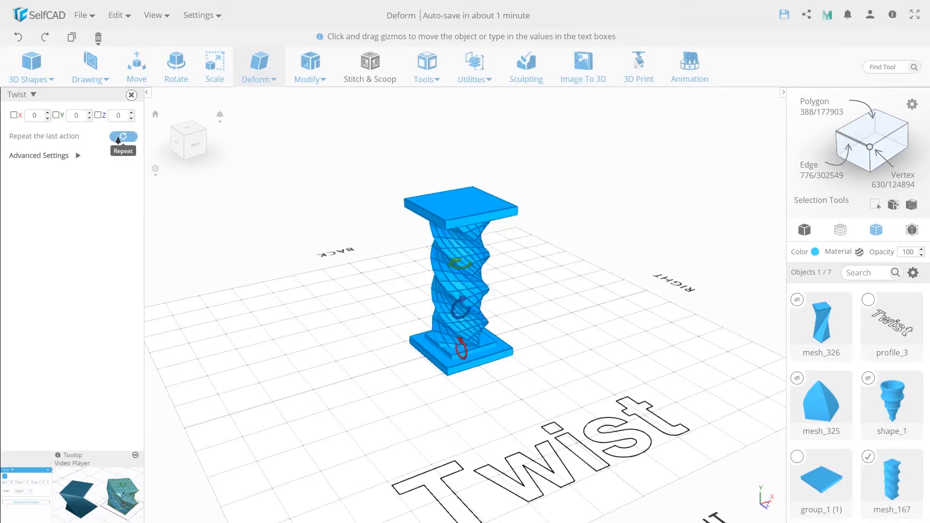
pyautogui.click(118, 139)
pyautogui.click(19, 38)
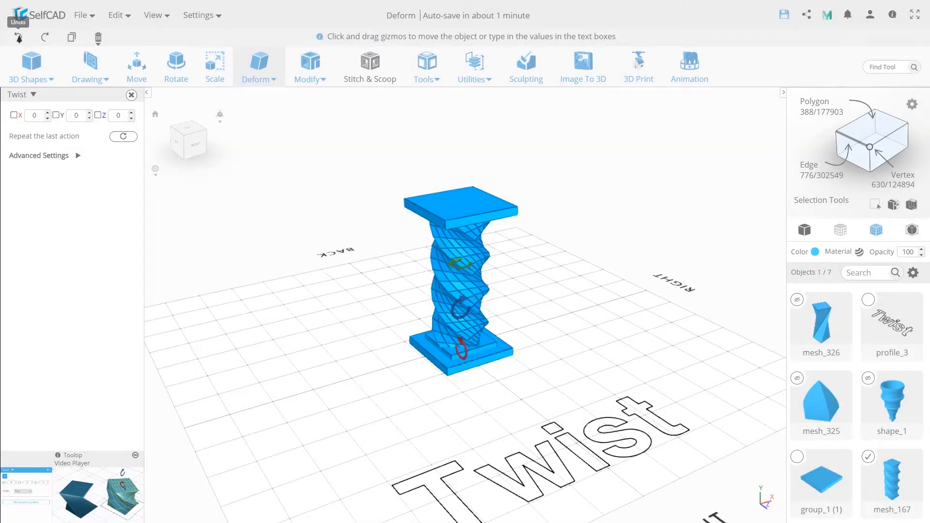
pyautogui.click(18, 39)
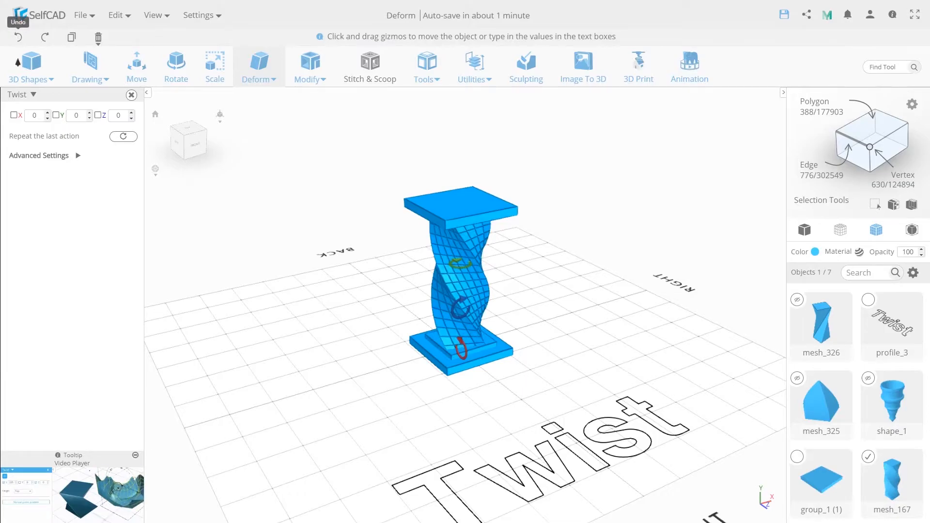
# Try the Middle and Top twist origins, and position the twist gizmos manually on the grid beside the column's base
pyautogui.click(47, 161)
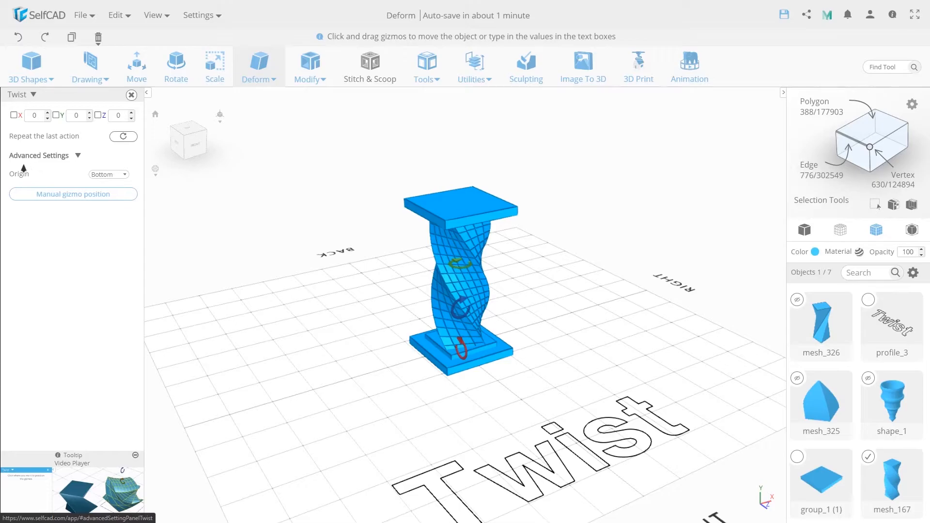
pyautogui.click(102, 175)
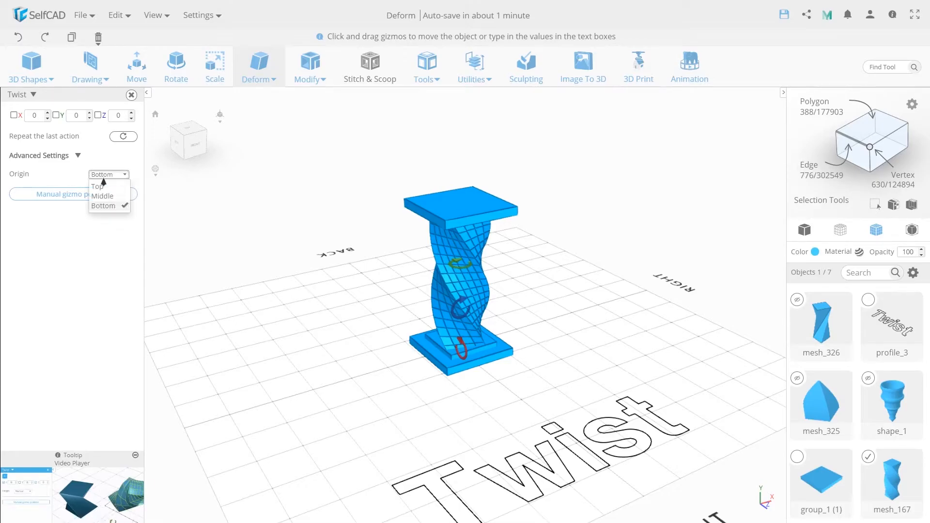
pyautogui.click(102, 196)
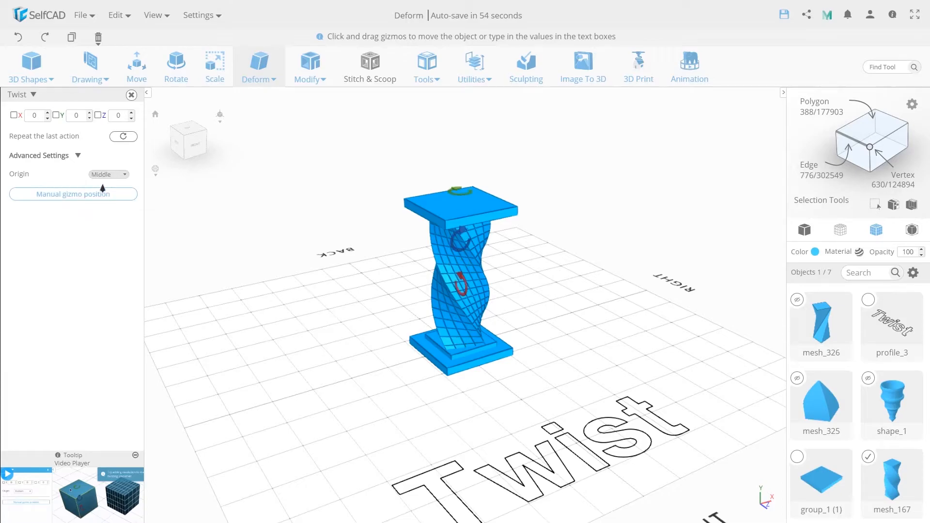
pyautogui.click(102, 176)
pyautogui.click(103, 187)
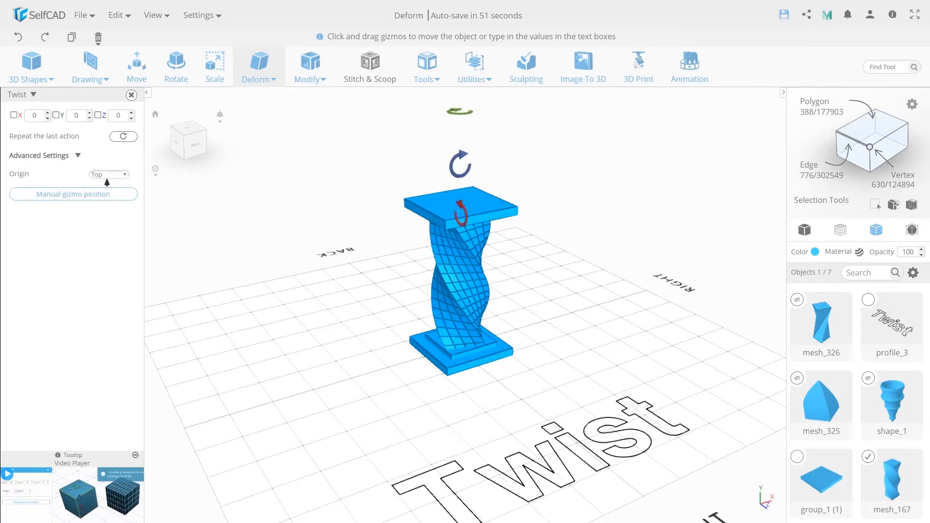
pyautogui.click(107, 176)
pyautogui.click(102, 196)
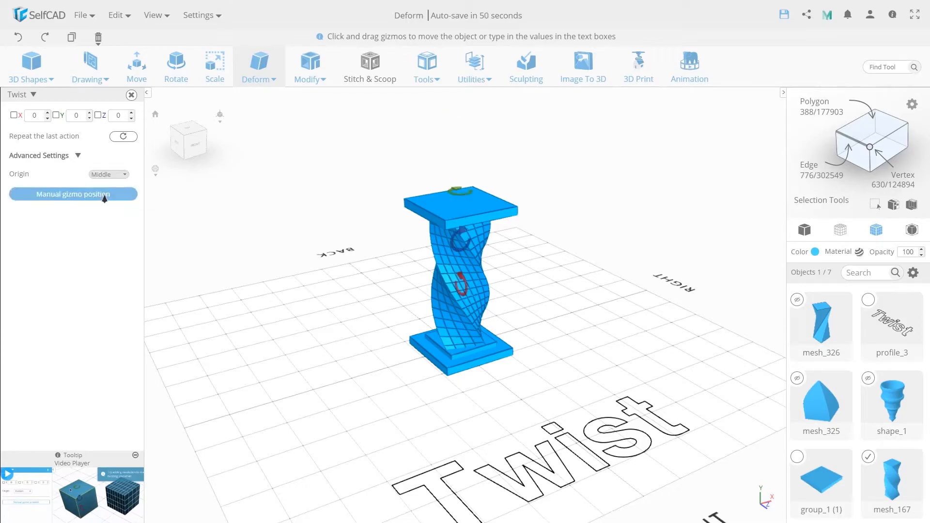
pyautogui.click(59, 196)
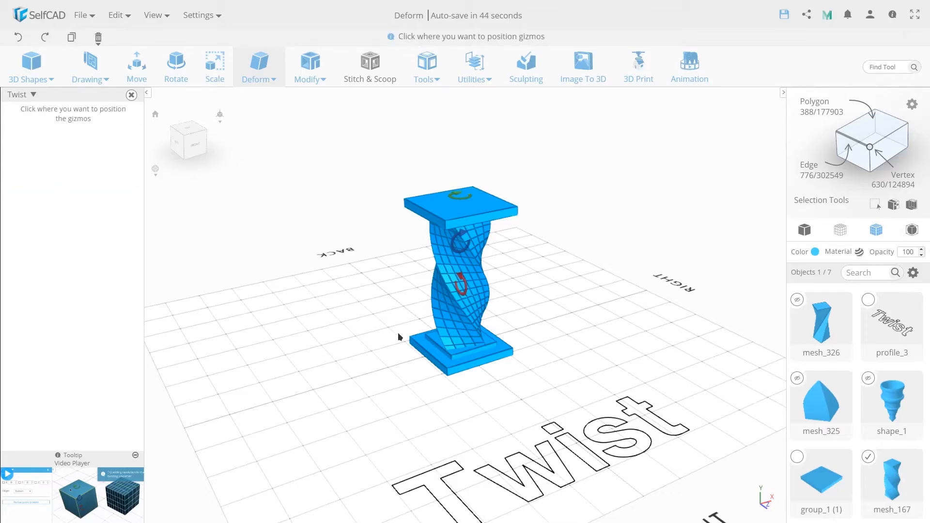
pyautogui.click(519, 394)
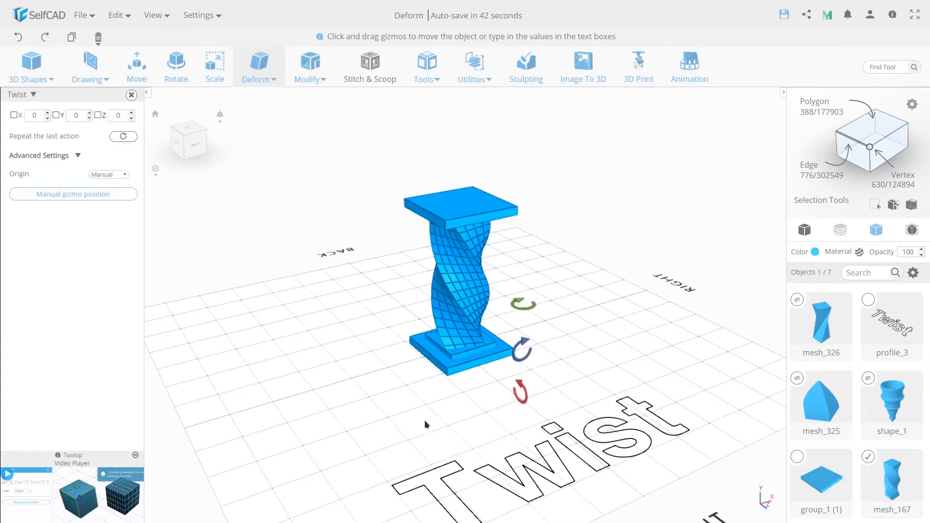
# Try twisting the shaft around the Z axis and around the Y axis from the manual origin, undoing each twist
pyautogui.moveTo(424, 414); pyautogui.dragTo(442, 420)
pyautogui.moveTo(542, 357); pyautogui.dragTo(595, 326)
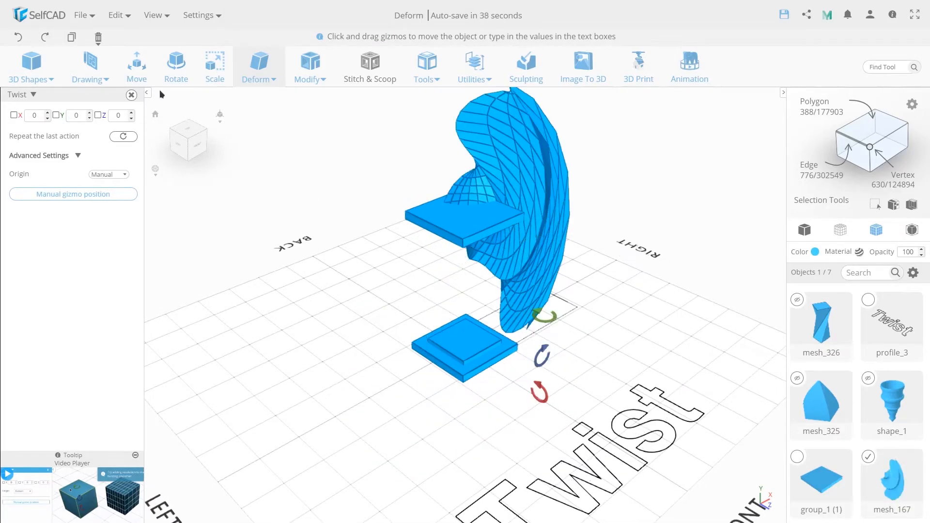
pyautogui.click(18, 38)
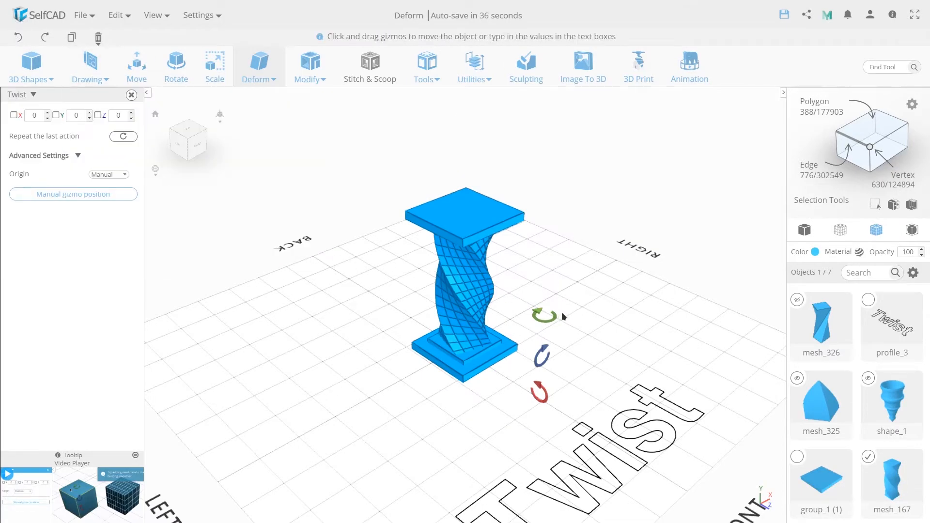
pyautogui.moveTo(536, 317); pyautogui.dragTo(638, 289)
pyautogui.moveTo(537, 440); pyautogui.dragTo(648, 428)
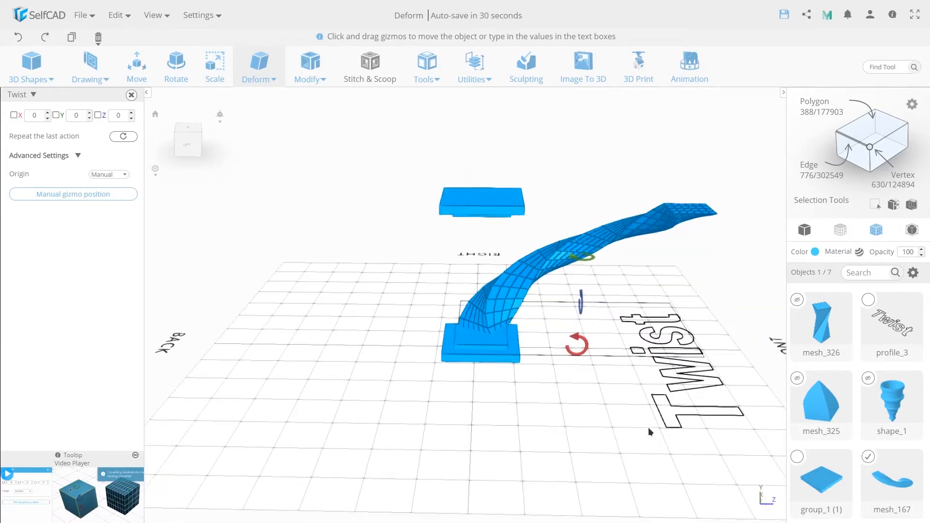
pyautogui.click(18, 38)
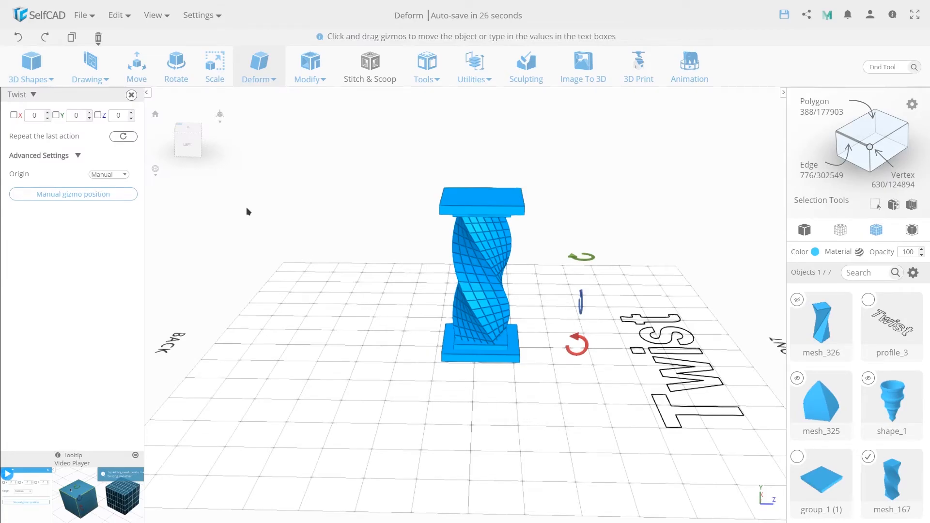
# Close the Twist tool and delete all three parts of the column together
pyautogui.click(131, 95)
pyautogui.moveTo(673, 401); pyautogui.dragTo(421, 184)
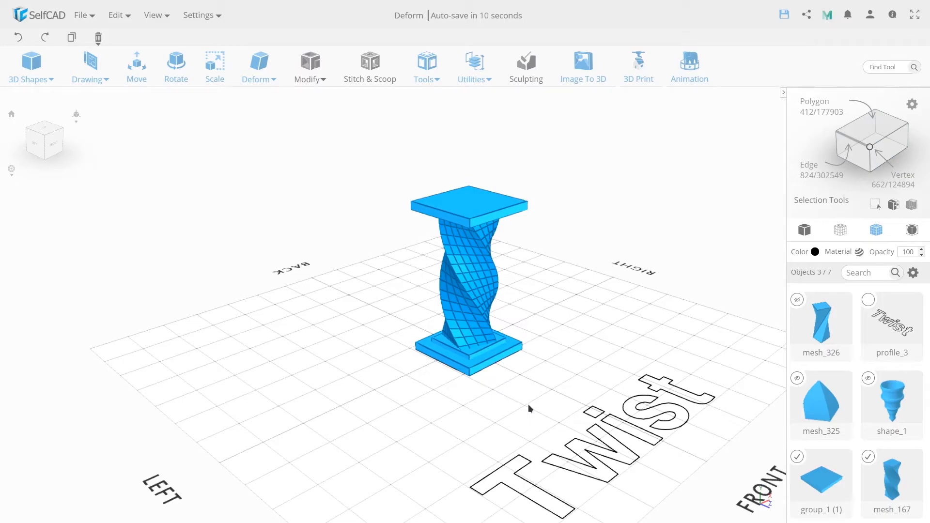
pyautogui.press('Delete')
pyautogui.press('Return')
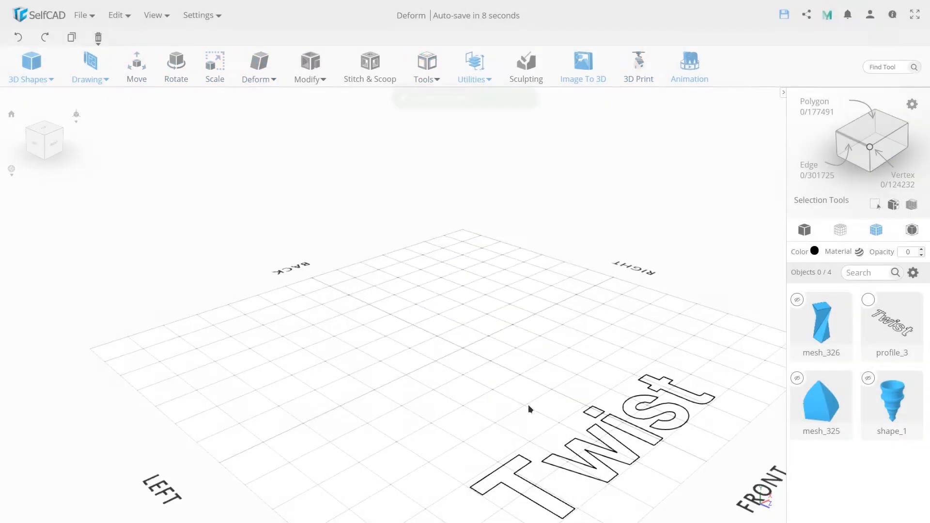
# Unhide mesh_325 and shape_1, and display the models as solid mesh without wireframe
pyautogui.click(797, 378)
pyautogui.click(868, 379)
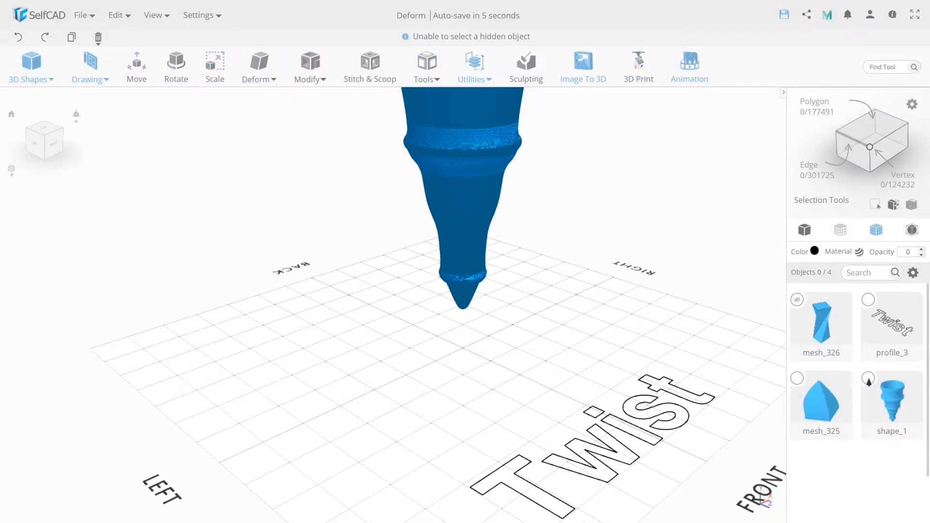
pyautogui.moveTo(509, 225); pyautogui.dragTo(510, 325, button='right')
pyautogui.scroll(-3, 510, 325)
pyautogui.click(808, 334)
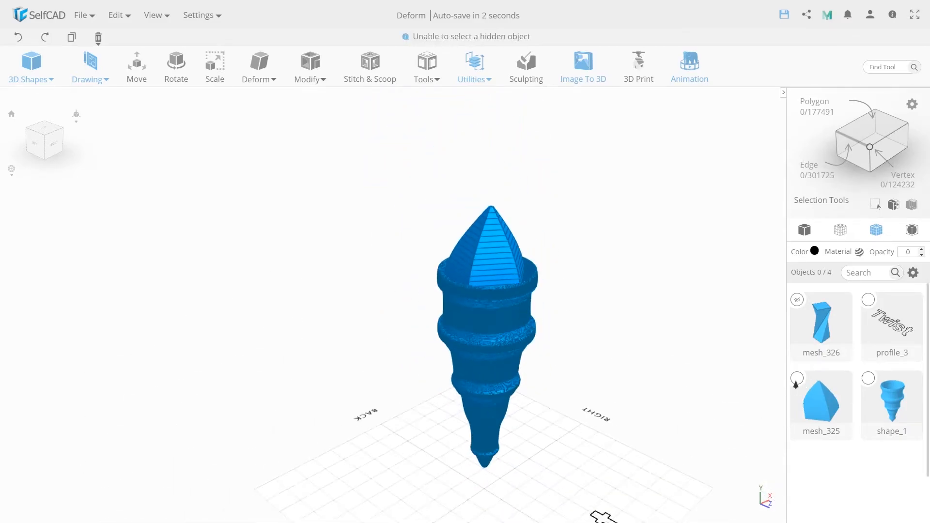
pyautogui.click(804, 230)
# Twist mesh_325 around the vertical Y axis with the Twist tool, repeat the twist, and close the tool
pyautogui.click(798, 379)
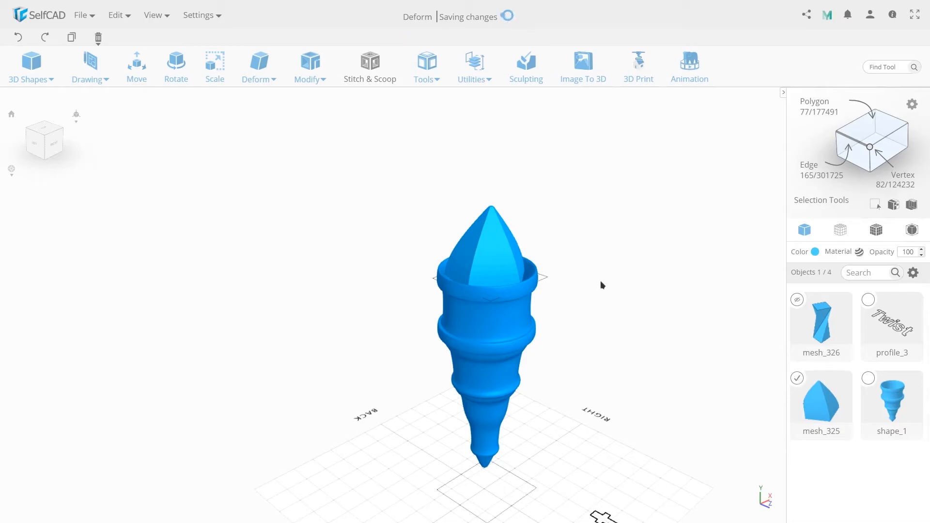
pyautogui.click(259, 73)
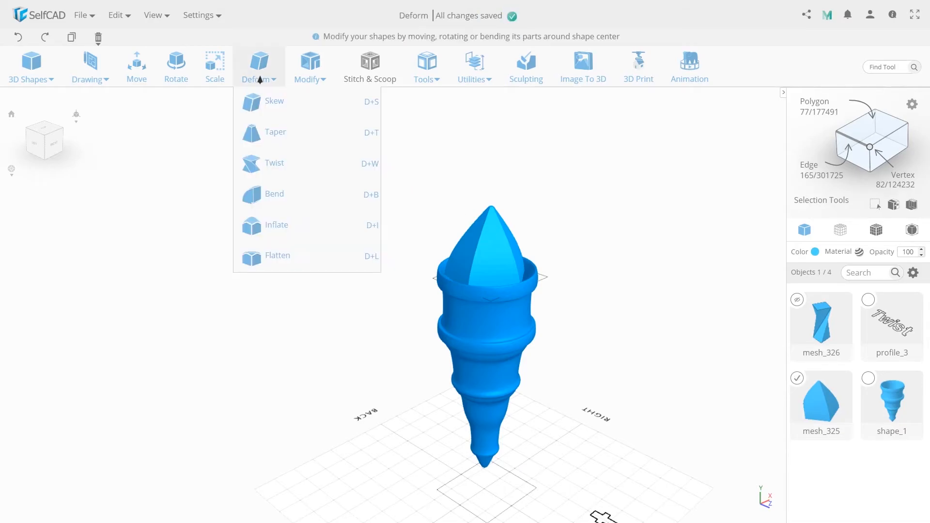
pyautogui.click(273, 164)
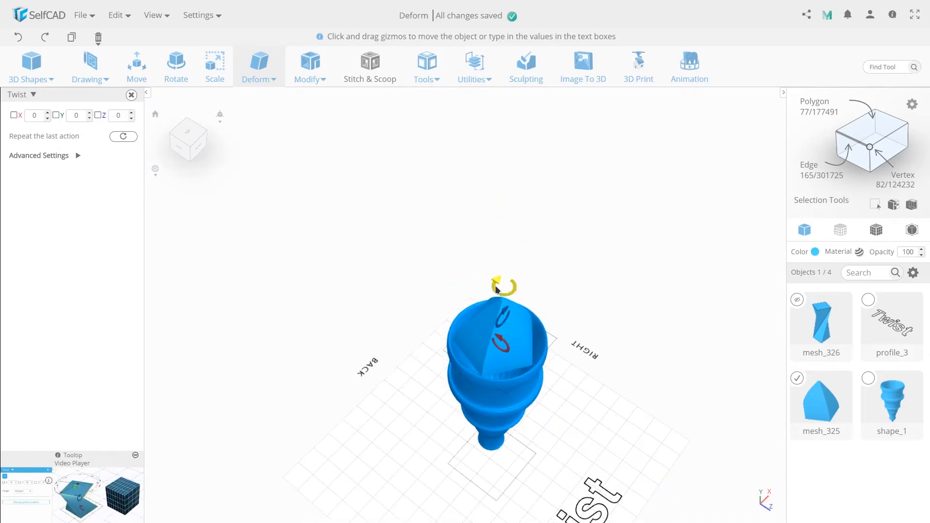
pyautogui.moveTo(495, 288); pyautogui.dragTo(545, 206)
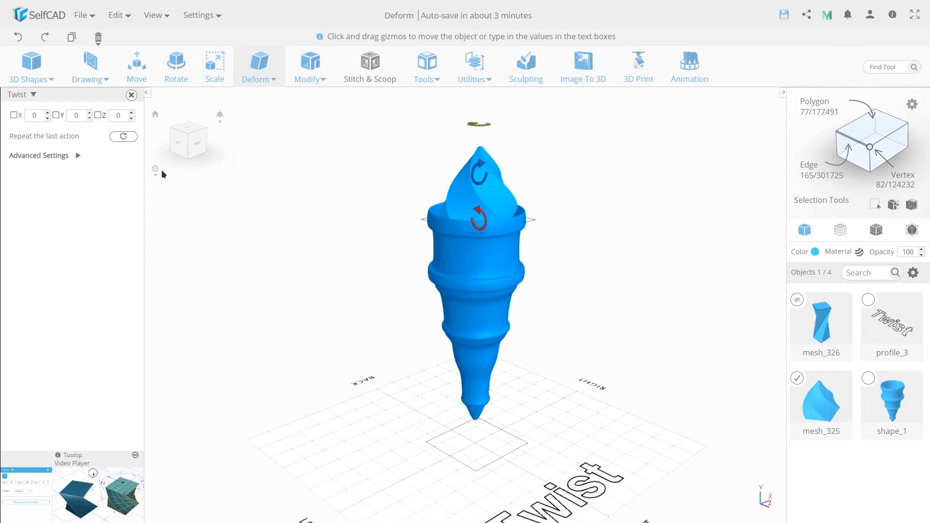
pyautogui.click(123, 136)
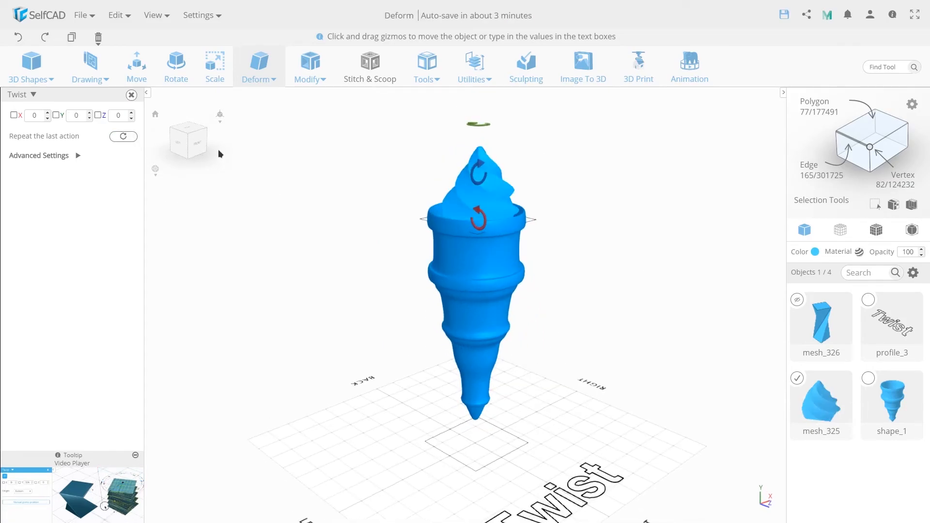
pyautogui.click(132, 95)
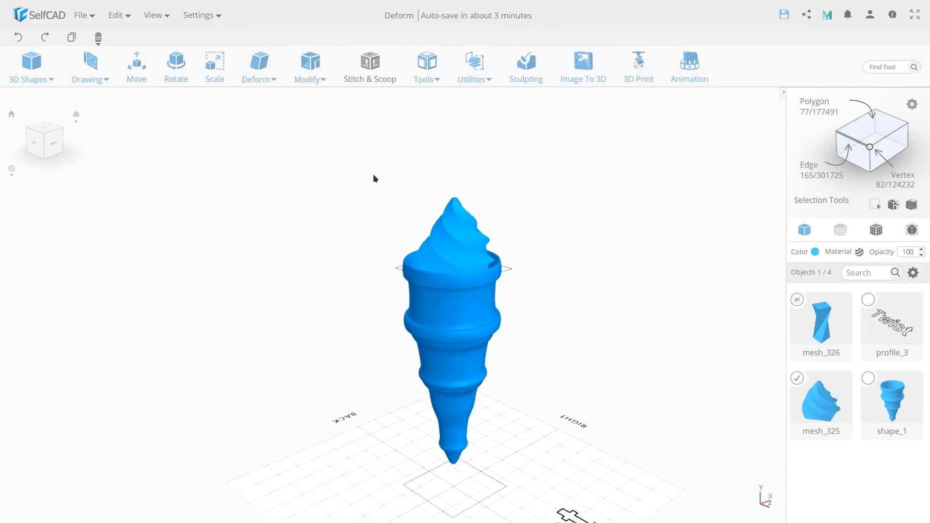
# Scale the twisted mesh_325 taller, to about 196 in Y, and enlarge it to fill the cone's opening
pyautogui.click(214, 65)
pyautogui.moveTo(450, 205); pyautogui.dragTo(461, 181)
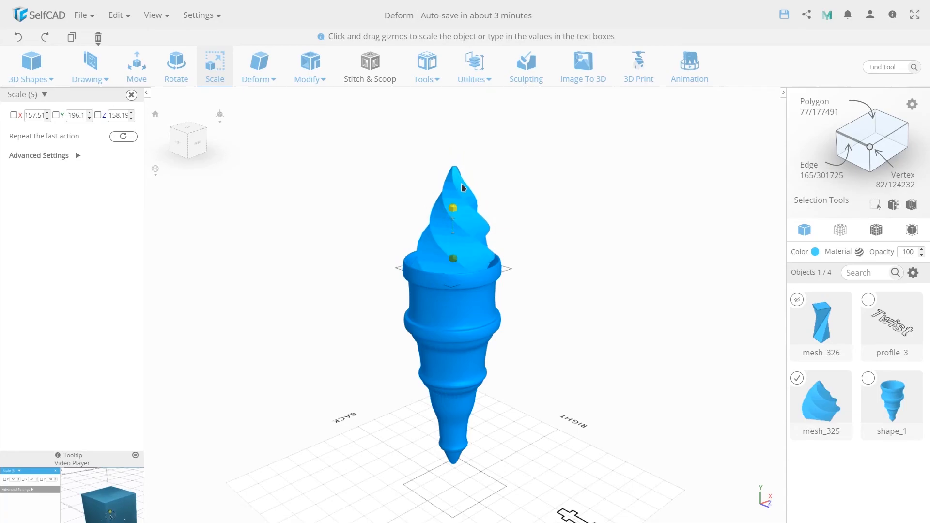
pyautogui.moveTo(463, 256)
pyautogui.mouseDown()
pyautogui.moveTo(486, 263)
pyautogui.moveTo(479, 252)
pyautogui.mouseUp()
# Reposition the twisted top on the cone, adjust its scale to fit inside the rim, and deselect it
pyautogui.press('m')
pyautogui.click(212, 72)
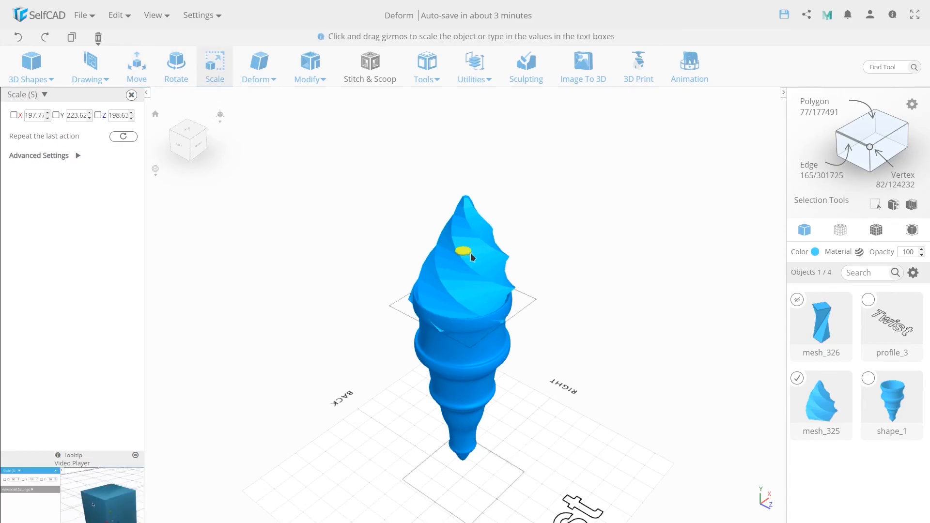
pyautogui.moveTo(458, 246); pyautogui.dragTo(464, 249)
pyautogui.moveTo(588, 397); pyautogui.dragTo(574, 374)
pyautogui.scroll(-2, 519, 337)
pyautogui.moveTo(578, 346); pyautogui.dragTo(549, 346, button='right')
pyautogui.click(549, 344)
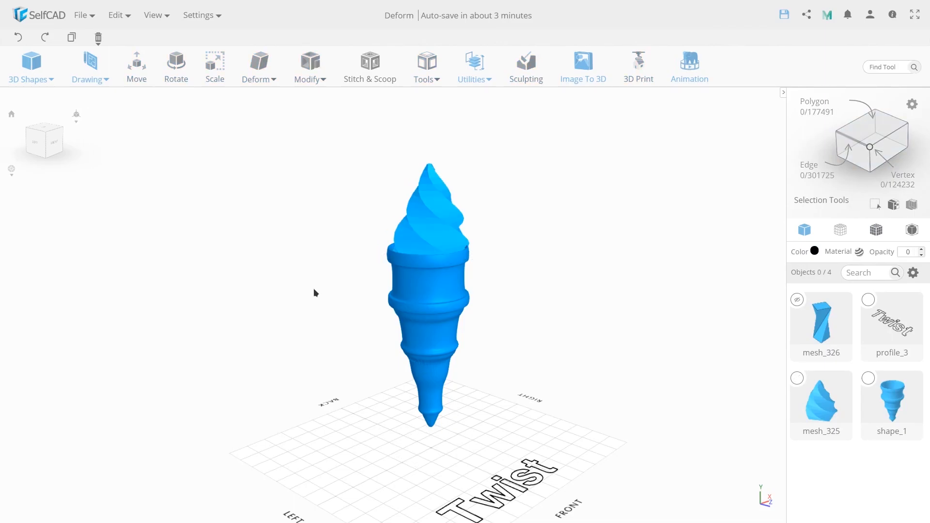
# Select the twisted top mesh_325 and open its colour palette
pyautogui.click(433, 227)
pyautogui.click(815, 252)
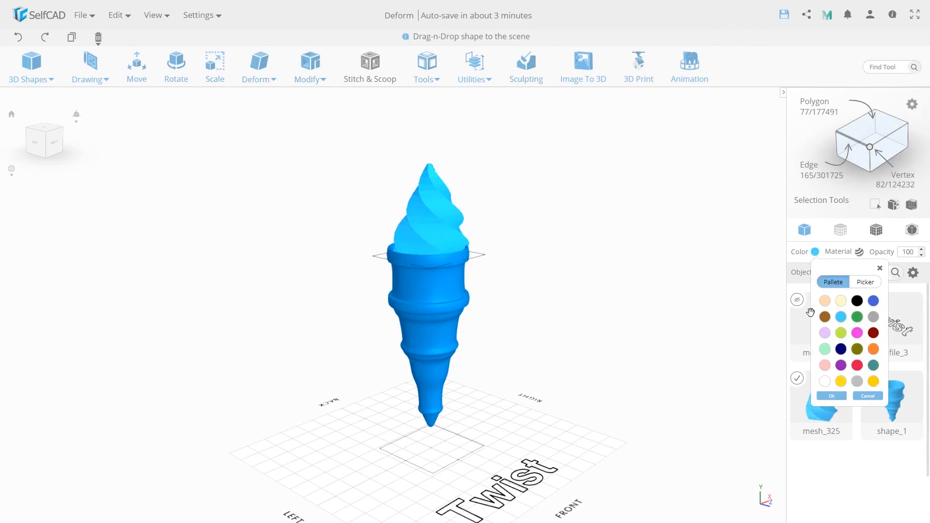